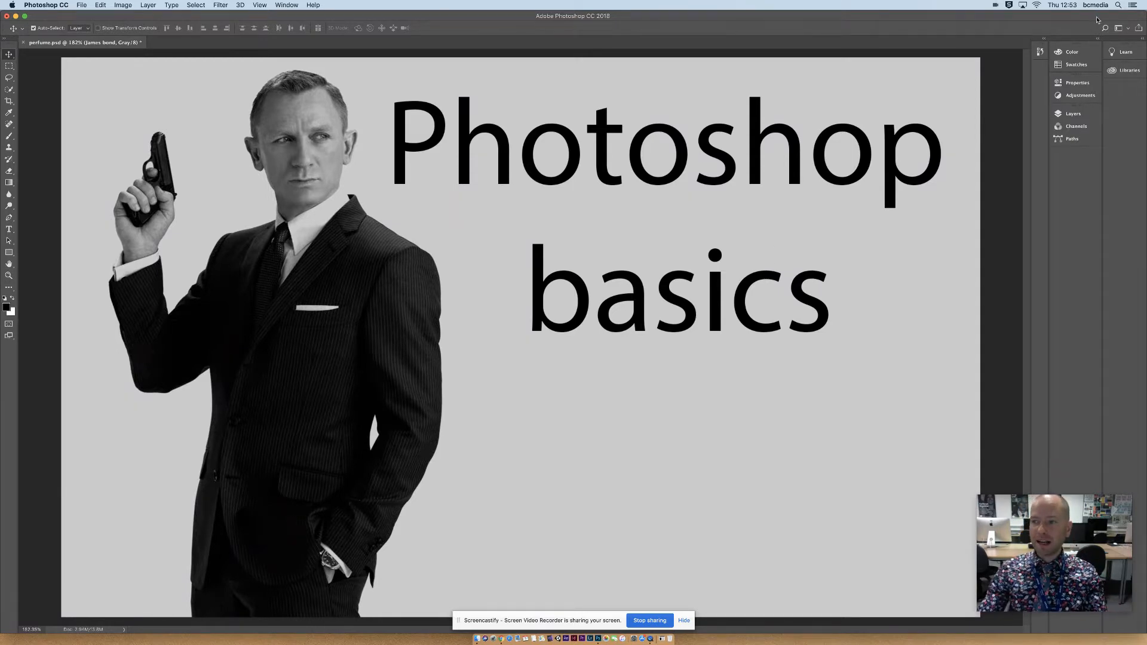
Move the Photoshop window aside to reveal the photoshop image search results in Chrome, and restore the window to full size.
left_click_drag(1097, 20, 679, 20)
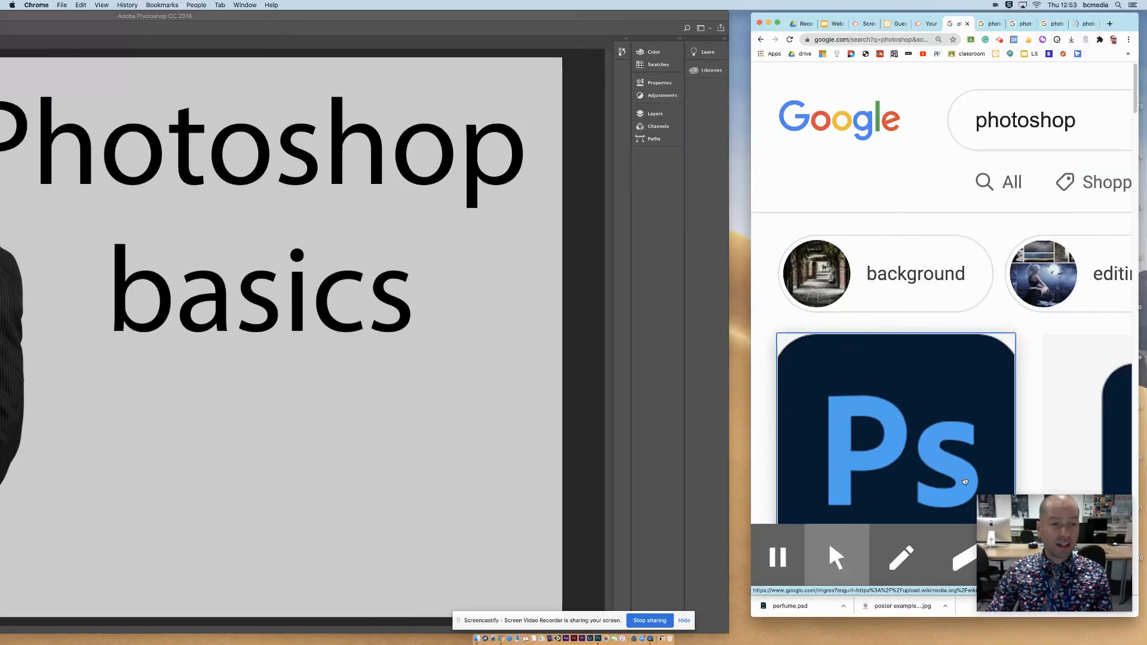
left_click(965, 482, "super")
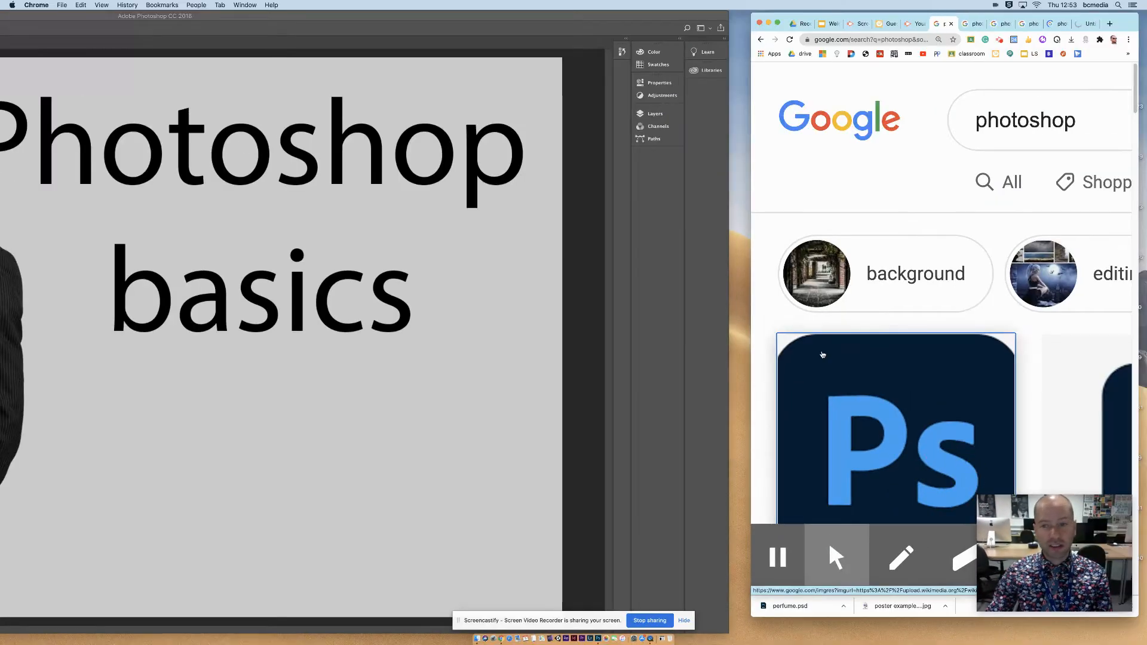
left_click(426, 26)
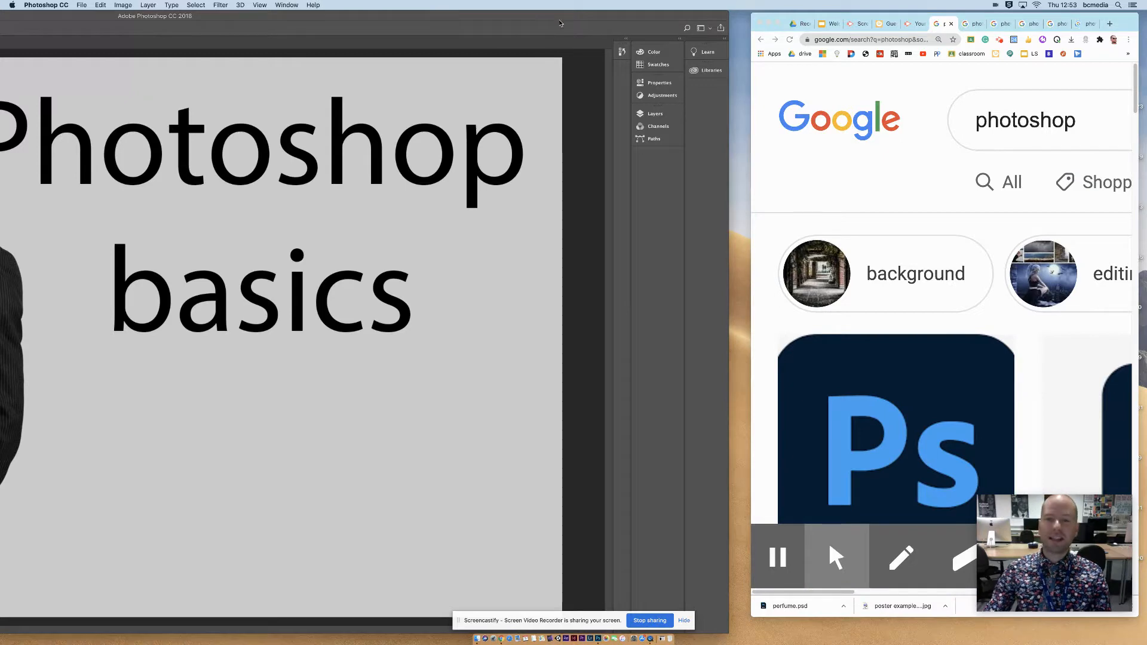
left_click_drag(482, 19, 883, 28)
double_click(883, 28)
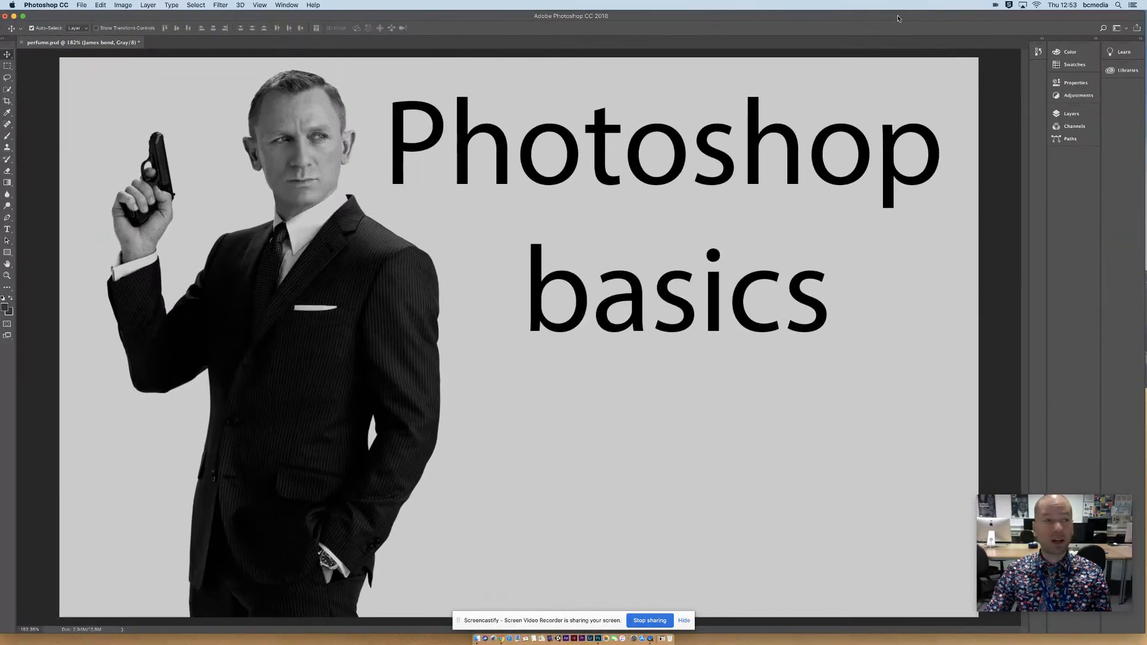
left_click(79, 4)
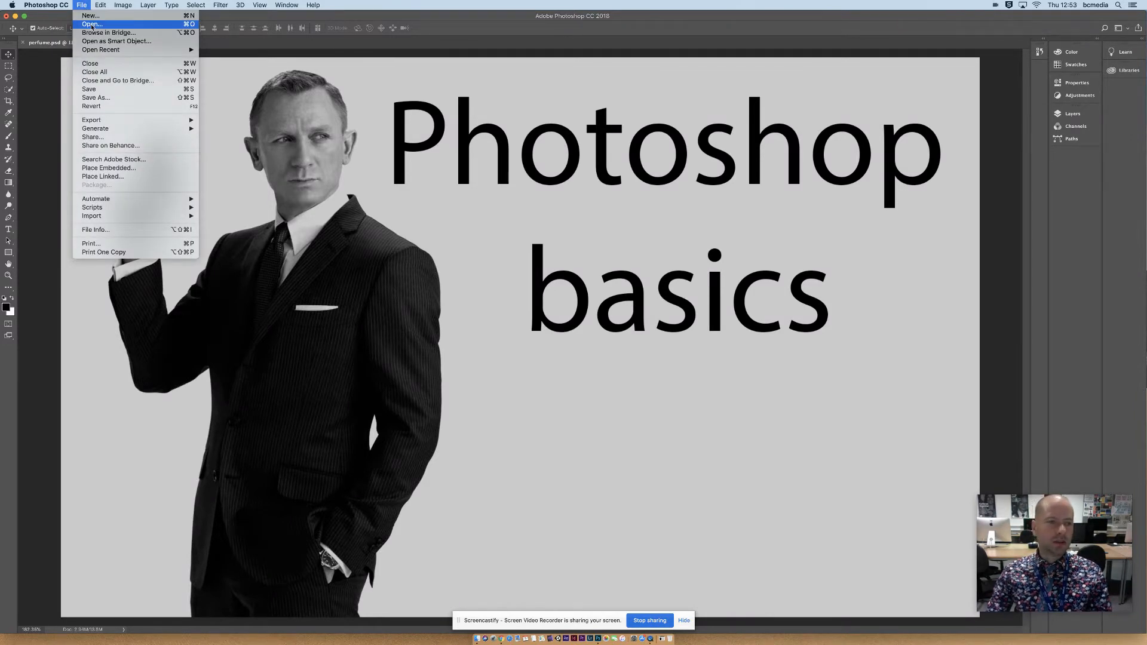
left_click(92, 24)
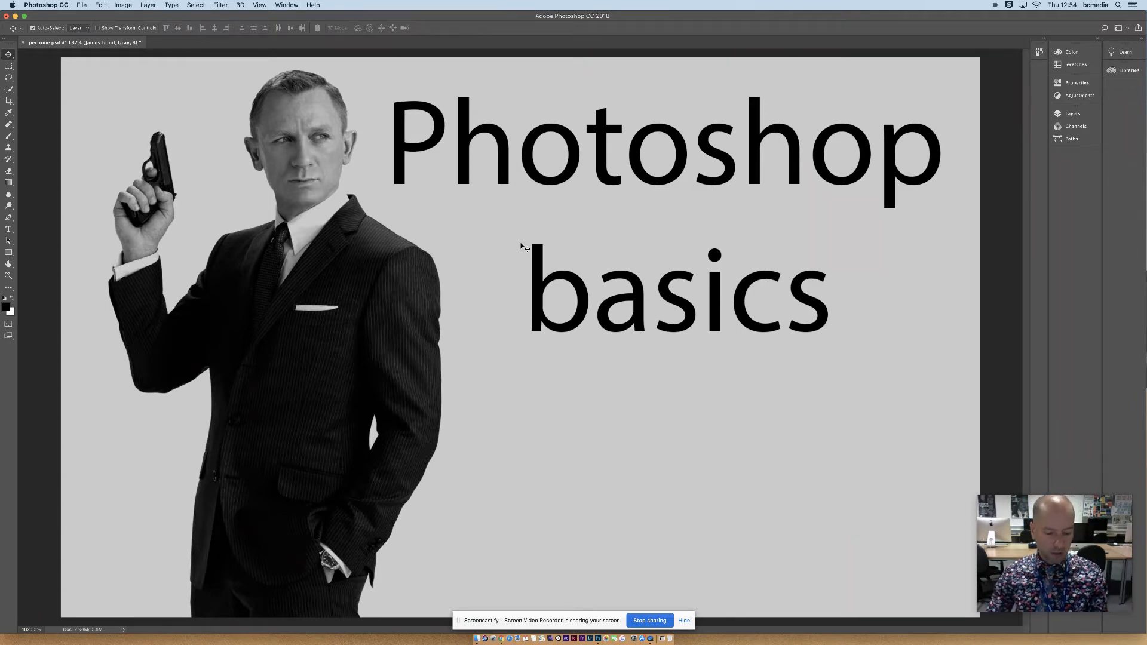
Magnify the man's face to 1200% with the Zoom tool.
key("z")
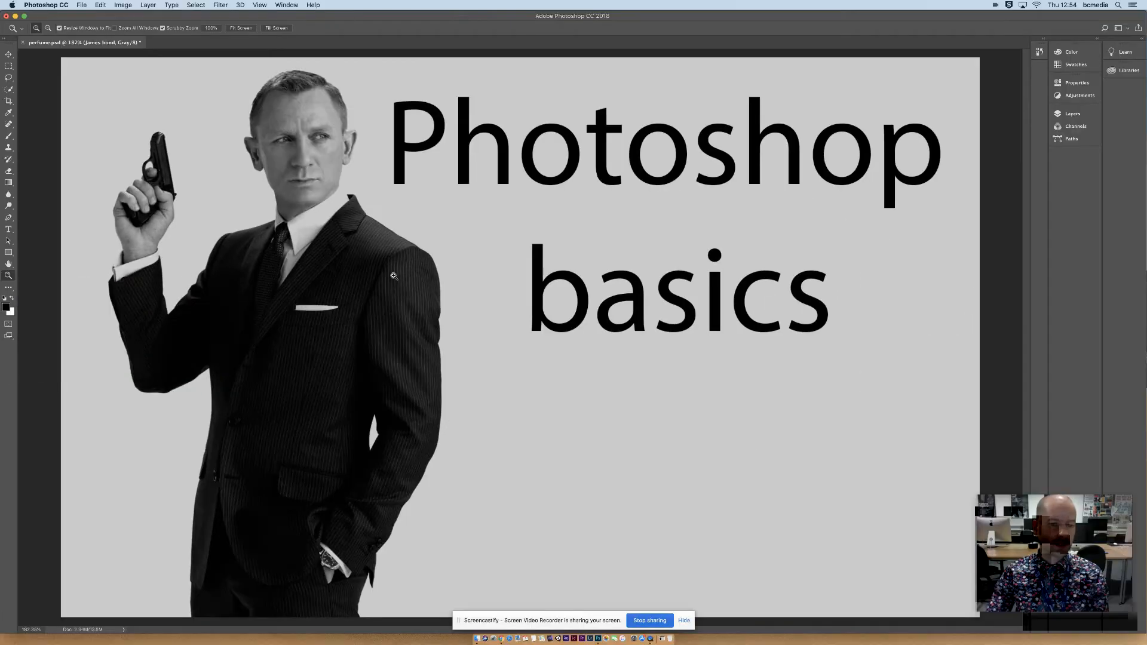
left_click(282, 140)
left_click(263, 136)
left_click(263, 136)
left_click(262, 136)
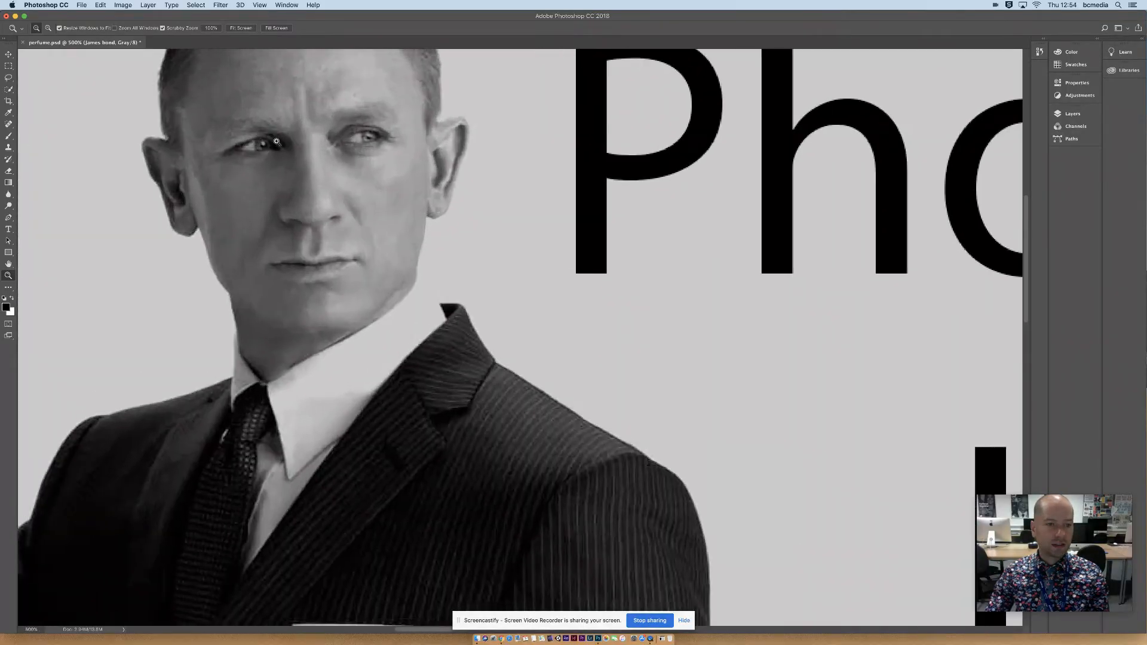
left_click(288, 158)
left_click(275, 145)
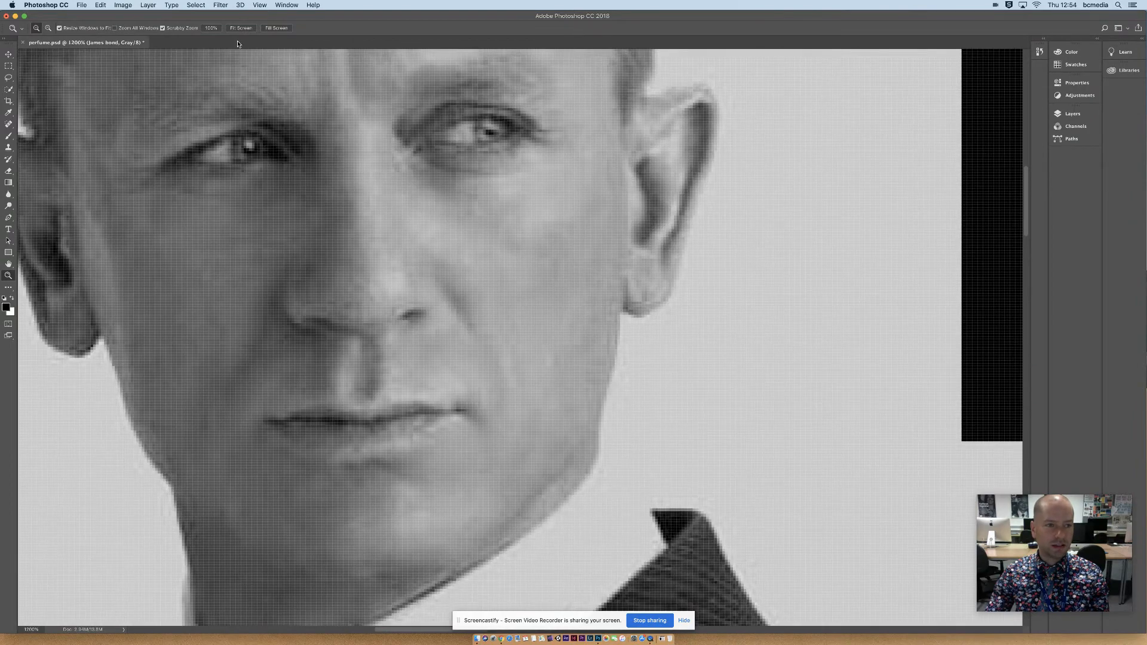
Zoom back out from the face and fit the whole image to the screen.
left_click(254, 228, "alt")
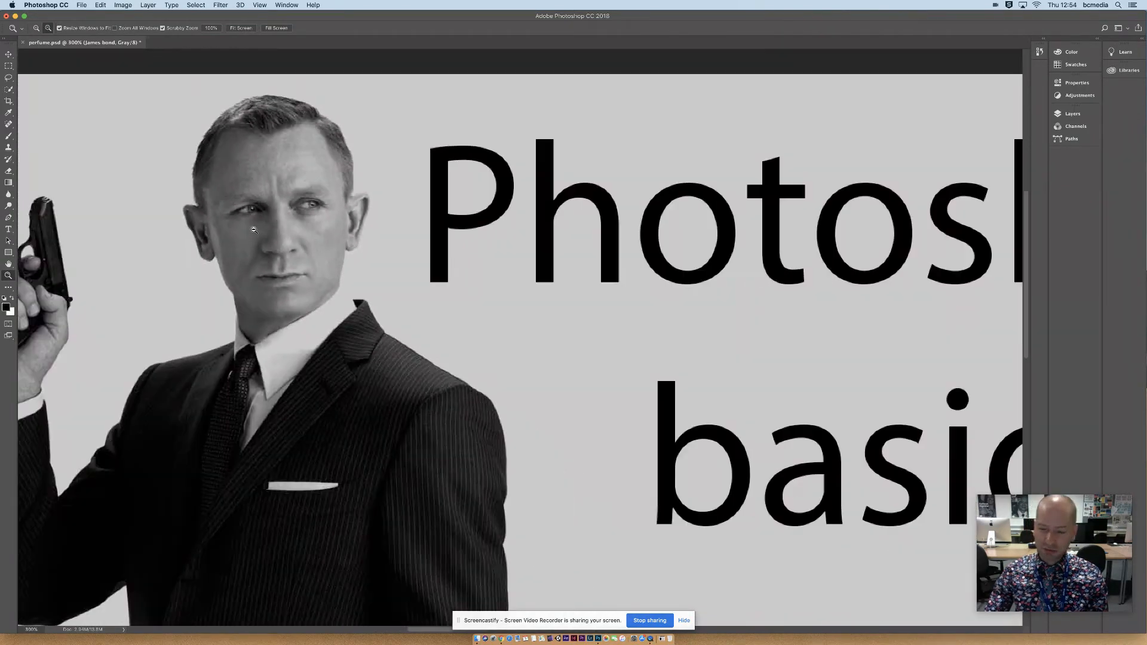
left_click(253, 229, "alt")
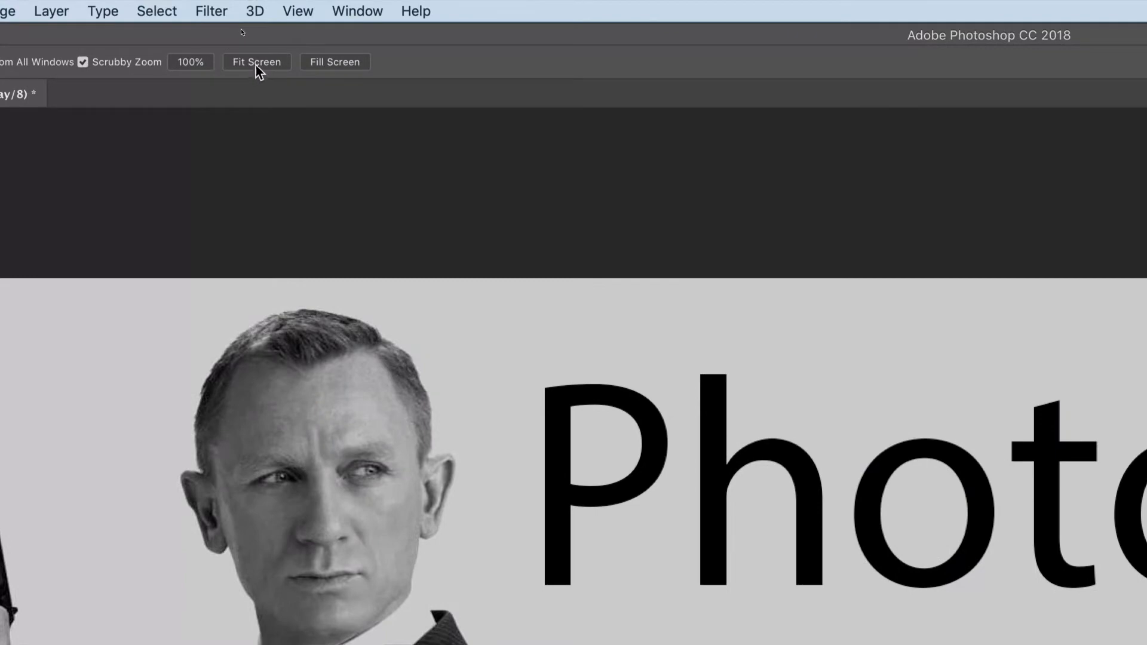
left_click(261, 62)
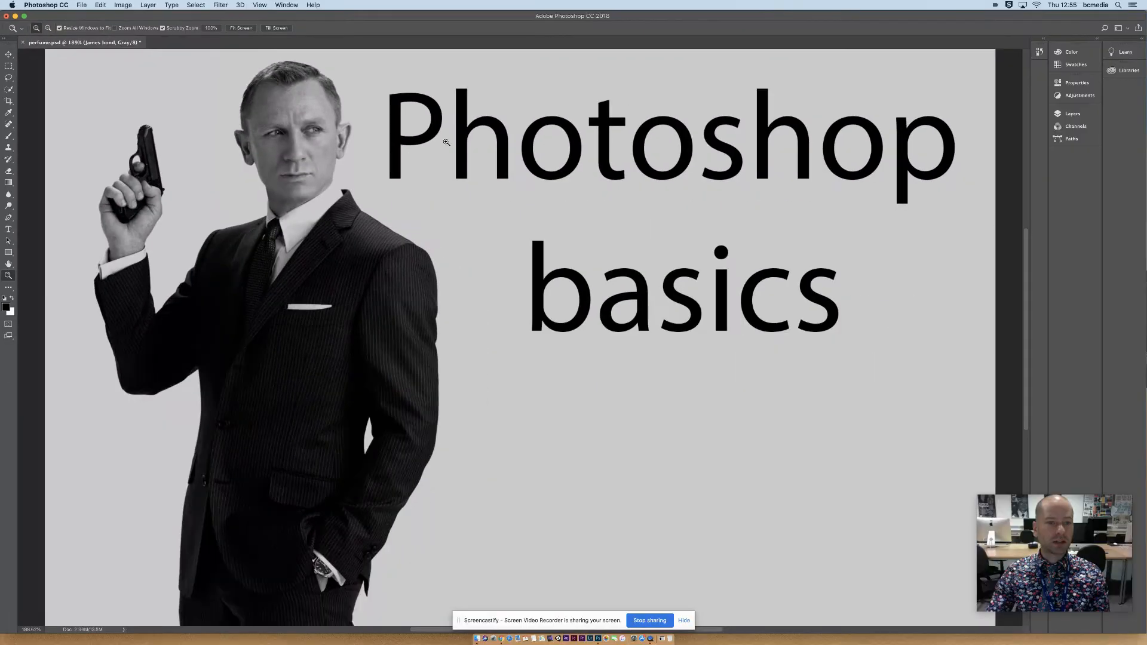
Try scrubby zooming on the man's face and around the gun, and fit the image to the screen again.
left_click_drag(295, 143, 323, 138)
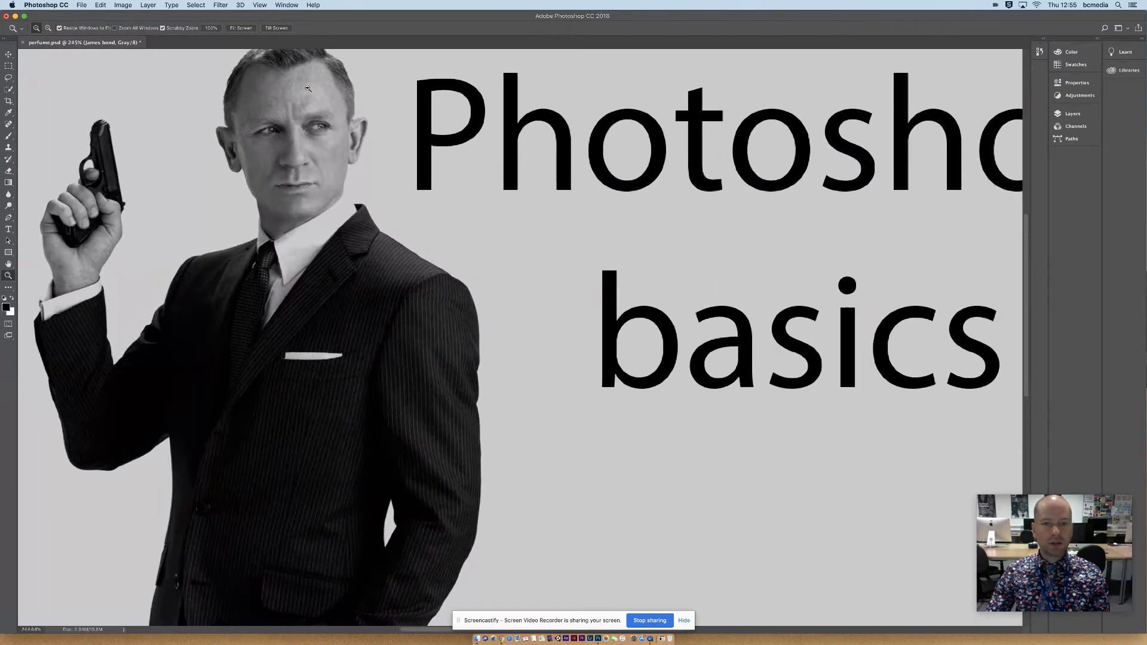
left_click_drag(42, 115, 269, 259)
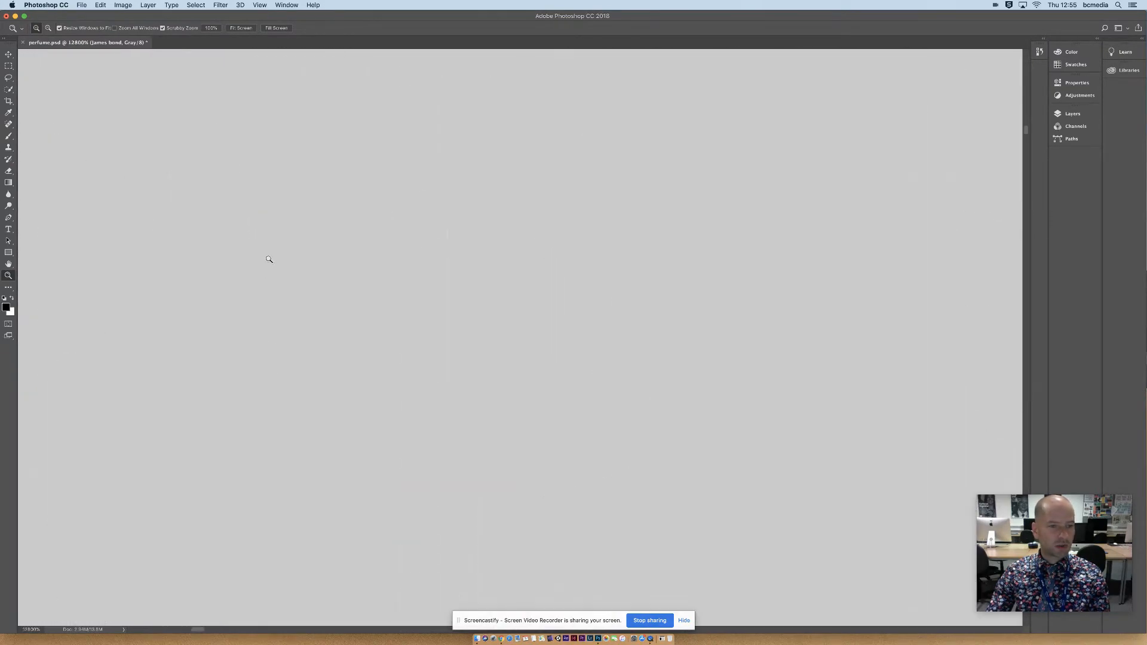
left_click(241, 28)
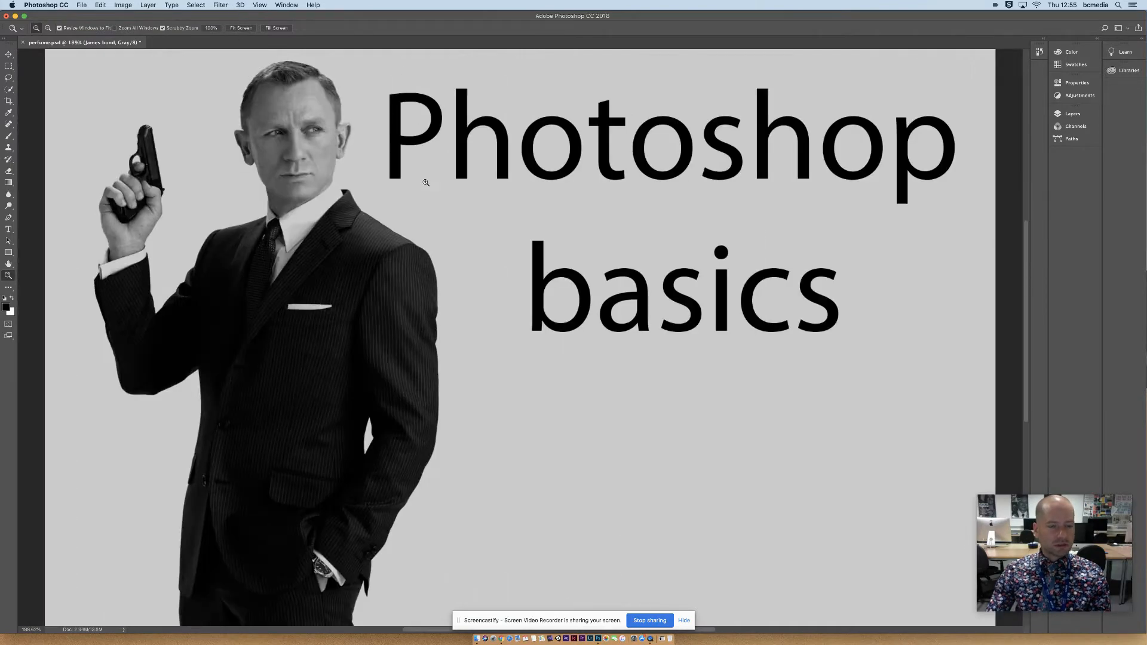
left_click_drag(113, 106, 292, 275)
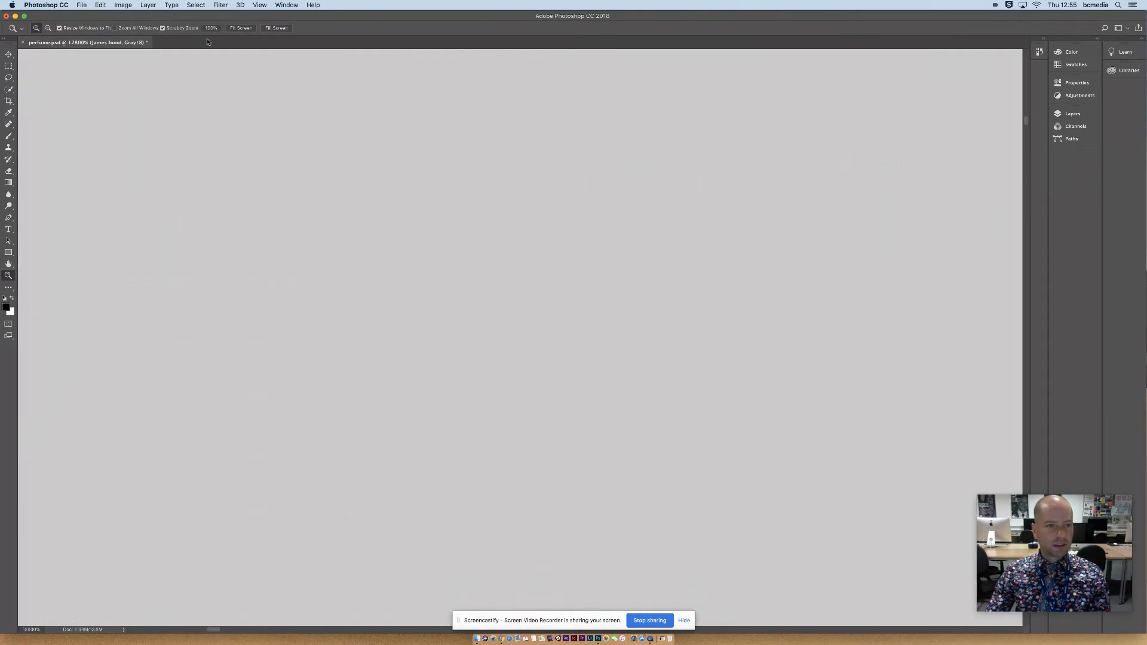
left_click(246, 28)
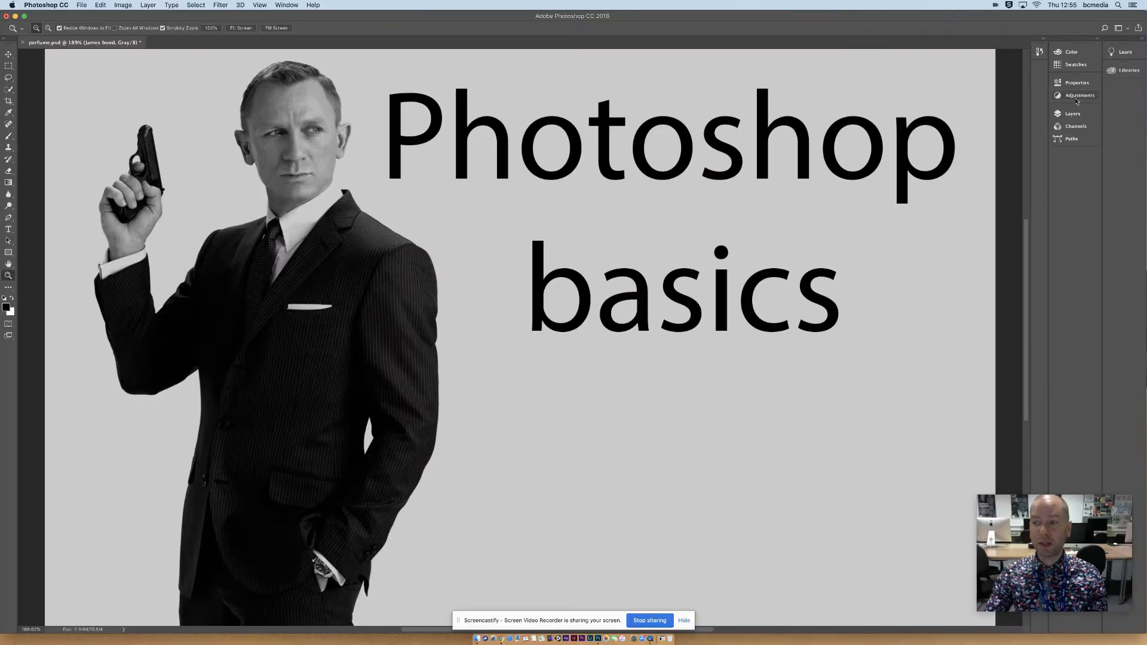
Show the Layers panel and detach it so that it floats on its own over the canvas.
left_click(1086, 118)
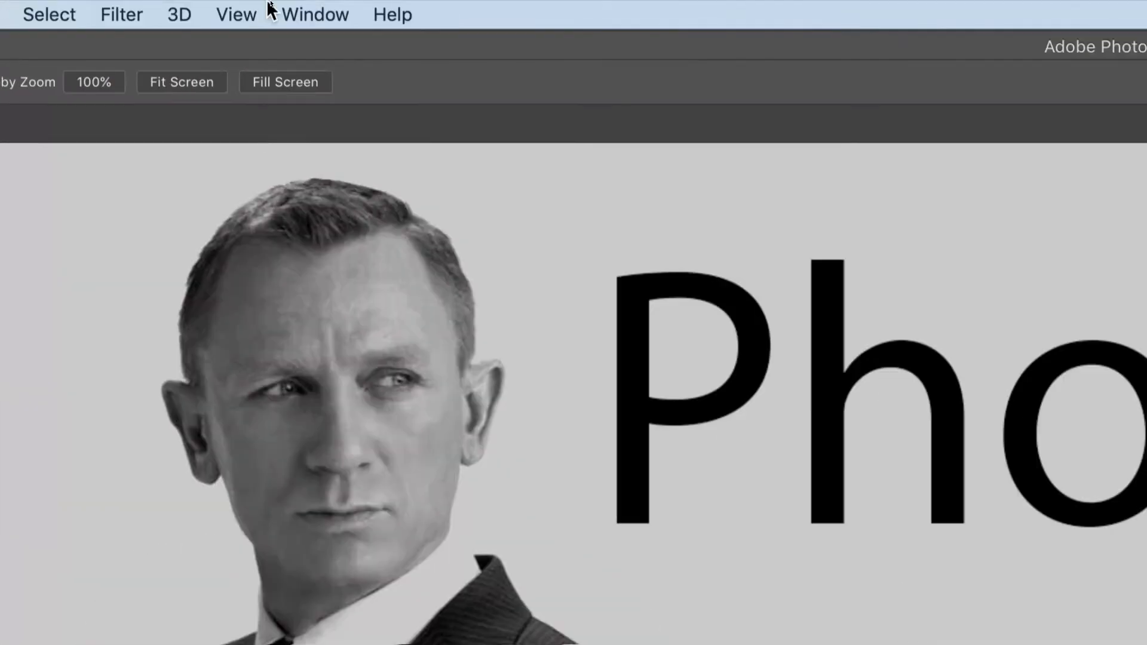
left_click(332, 13)
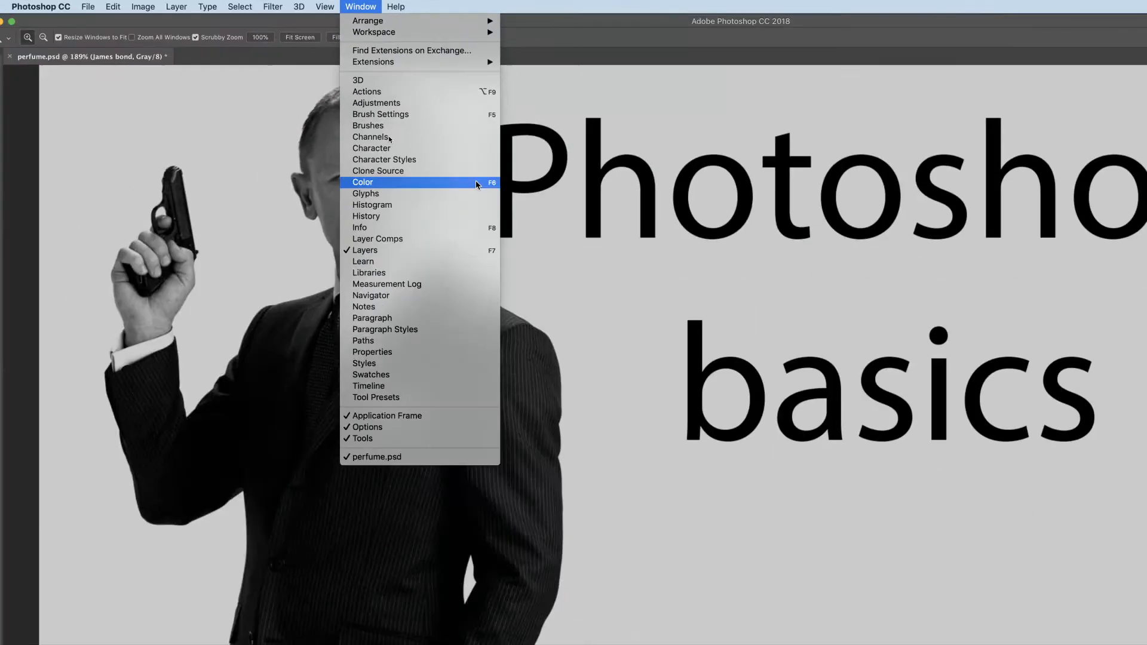
left_click(766, 90)
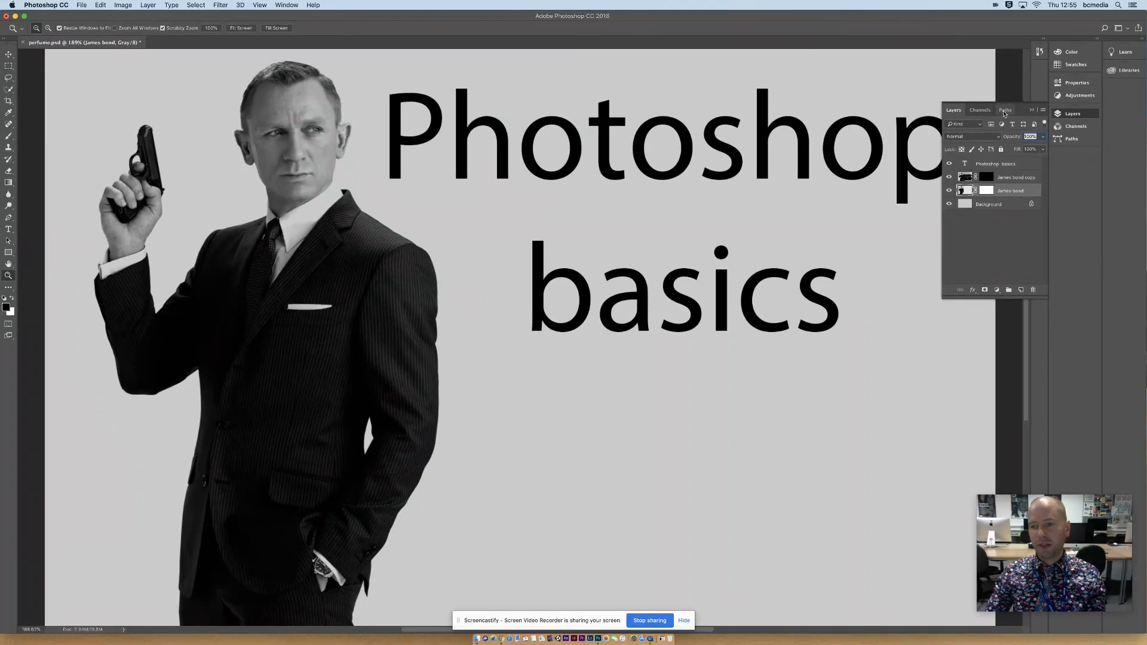
left_click_drag(960, 113, 764, 77)
left_click(1031, 109)
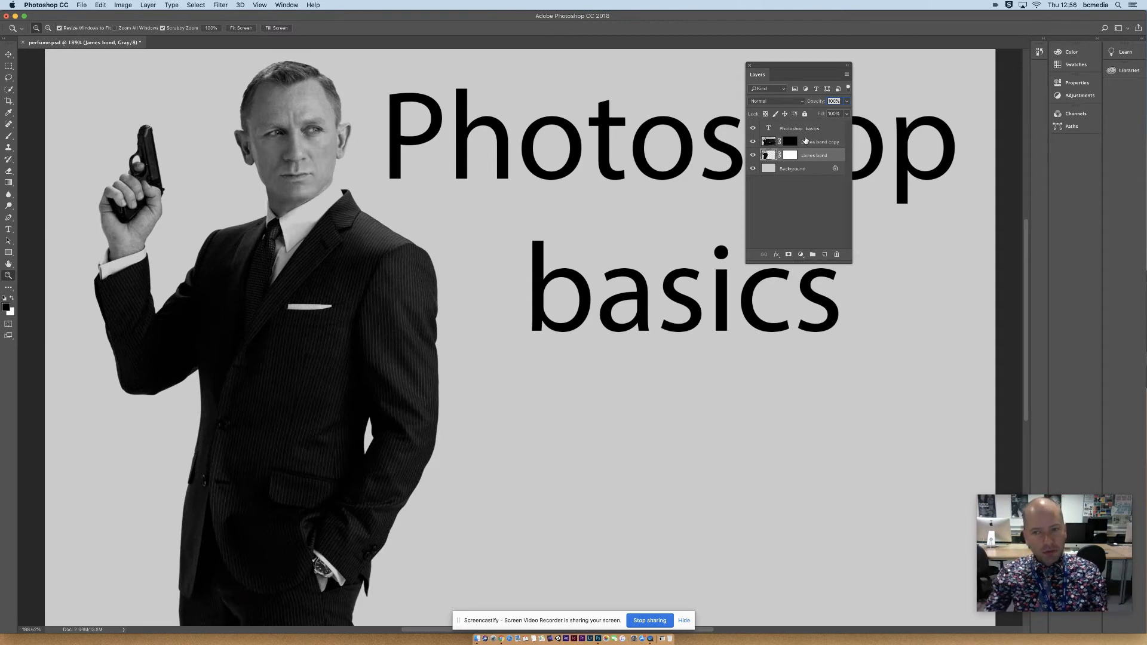
Select the James bond layer and reposition the figure with the Move tool, placing it slightly right of its original position.
left_click(802, 169)
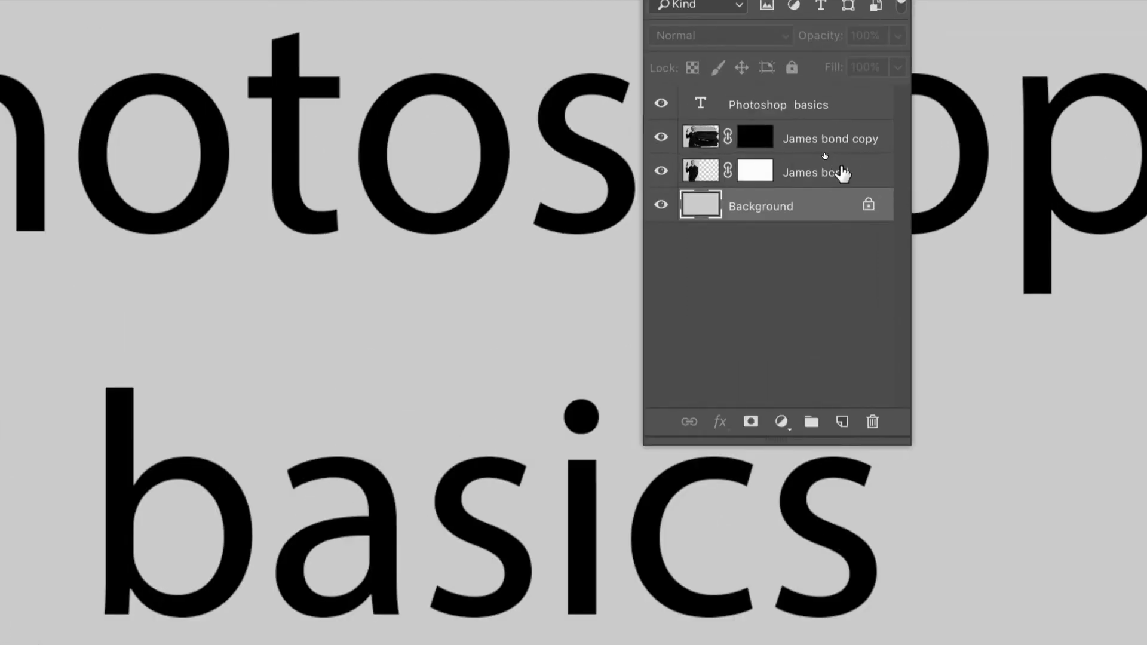
left_click(845, 173)
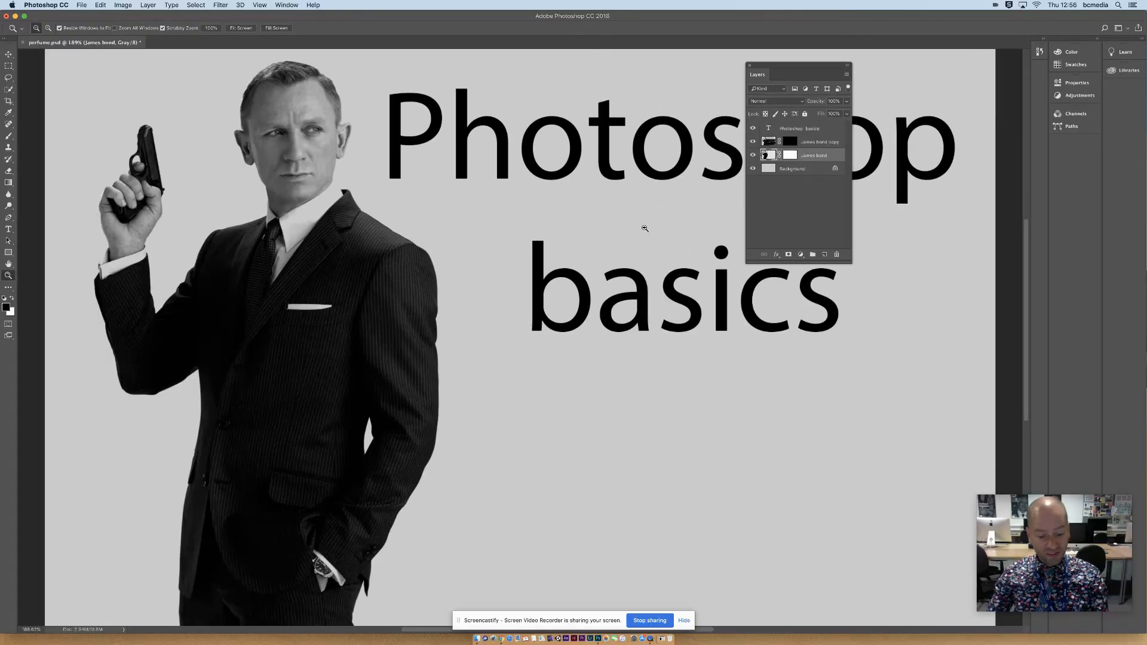
key("v")
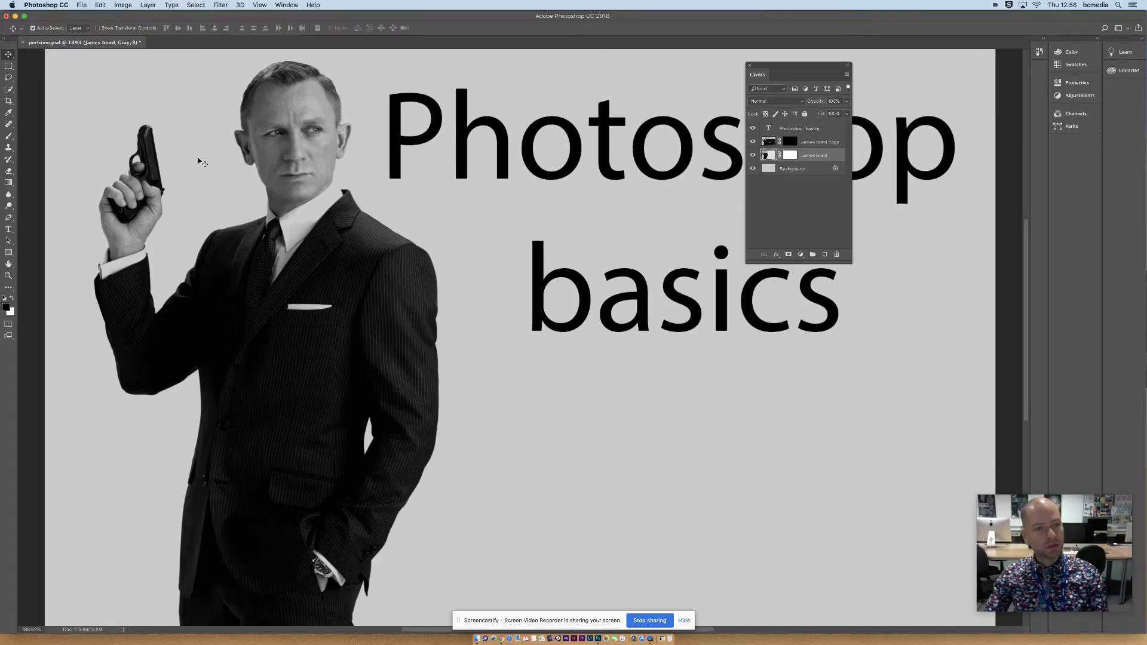
left_click_drag(290, 268, 786, 279)
left_click_drag(362, 256, 337, 254)
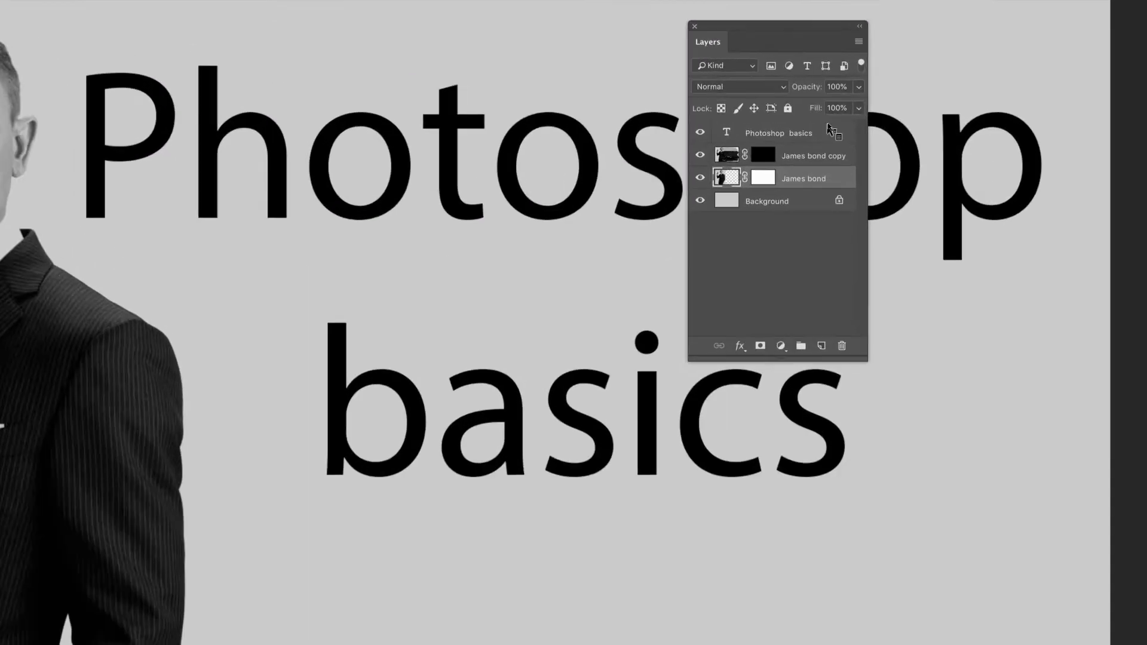
Select the Photoshop basics text layer, open its text for editing and place the cursor in the first line.
left_click(814, 127)
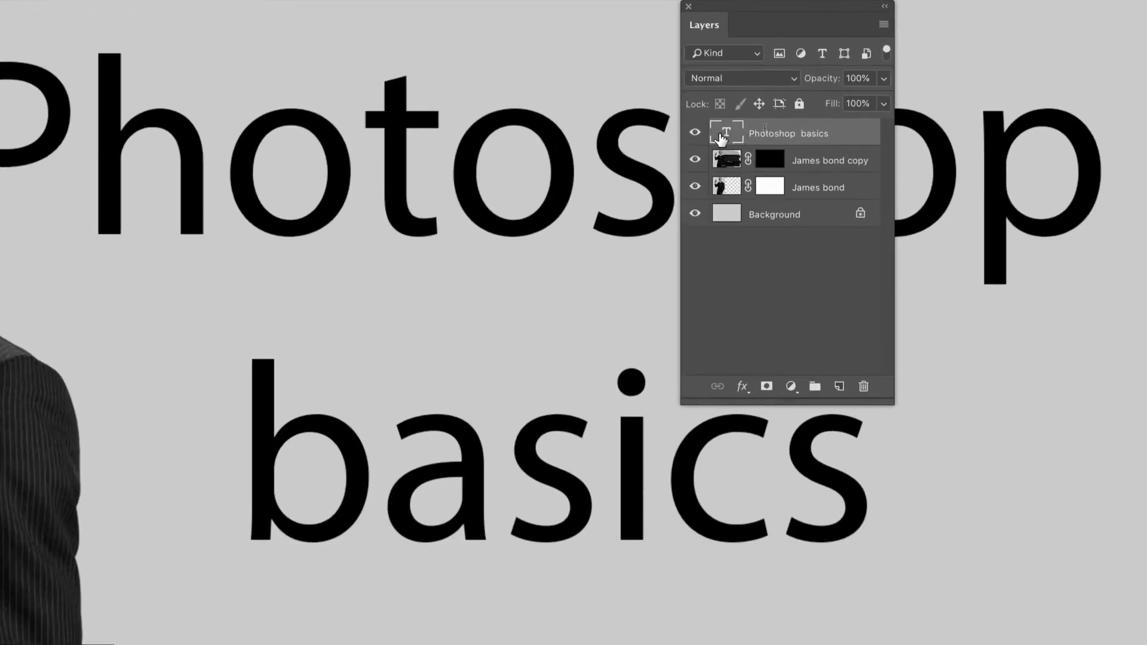
double_click(725, 131)
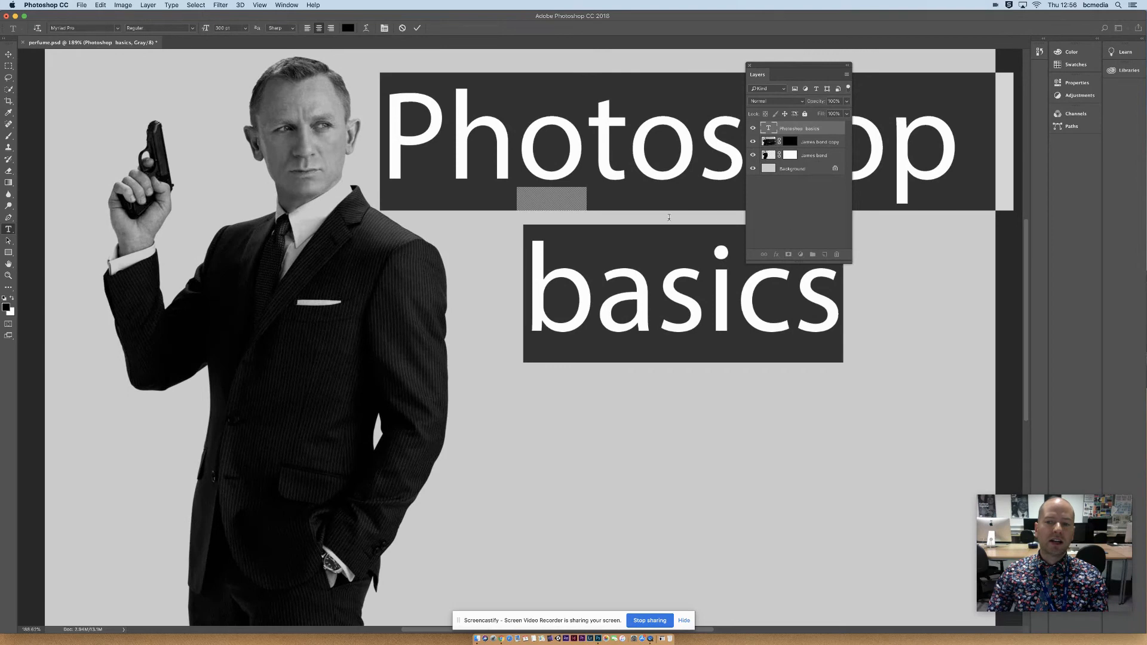
left_click(670, 217)
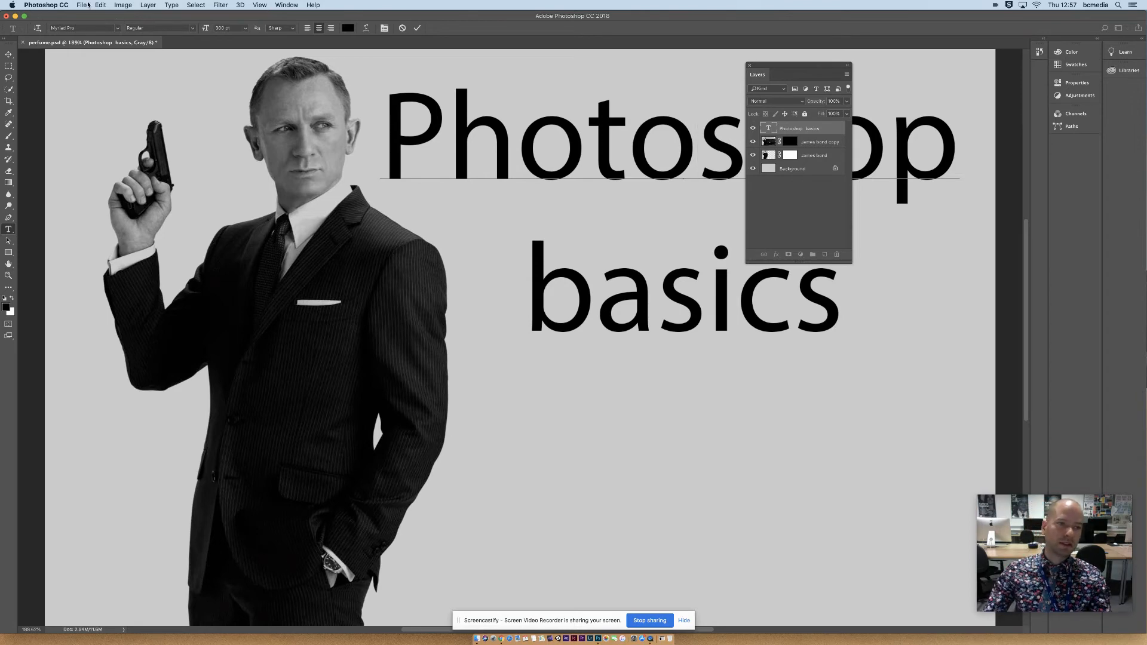
Set up a Save As of perfume to the Desktop in JPEG format, and cancel the save.
left_click(81, 5)
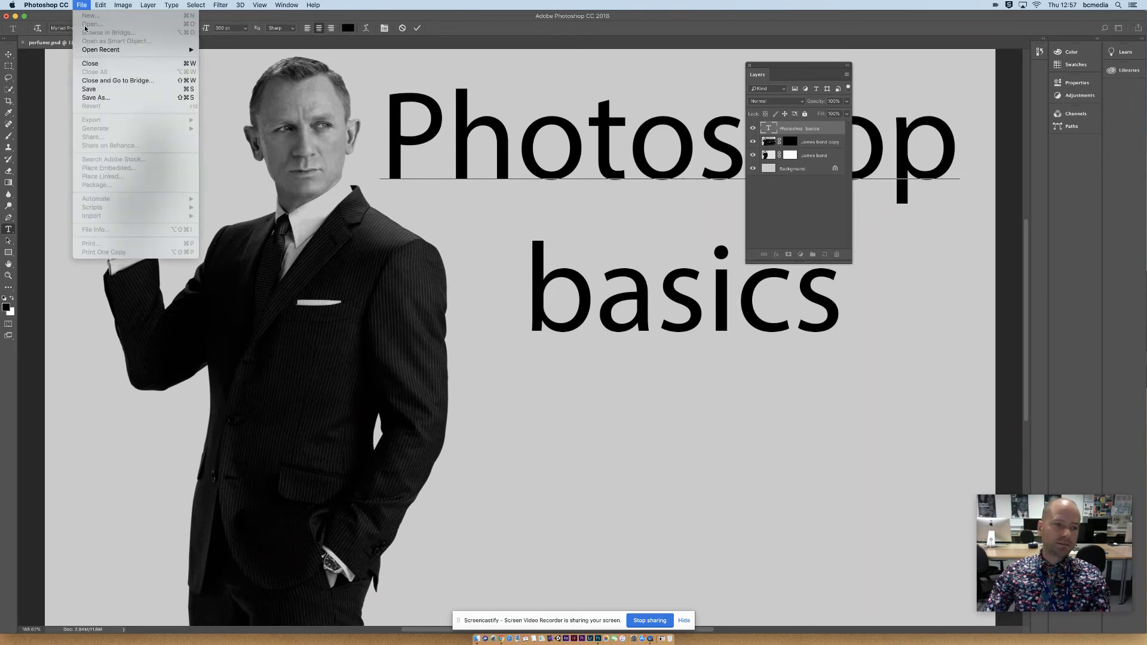
left_click(112, 100)
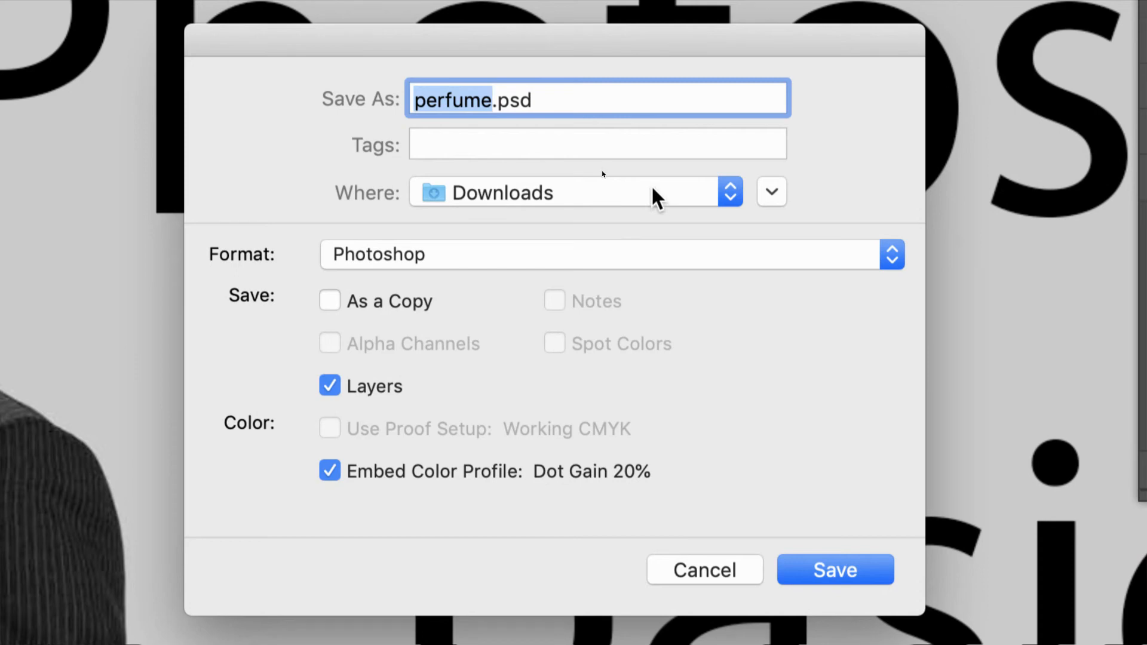
key("super+d")
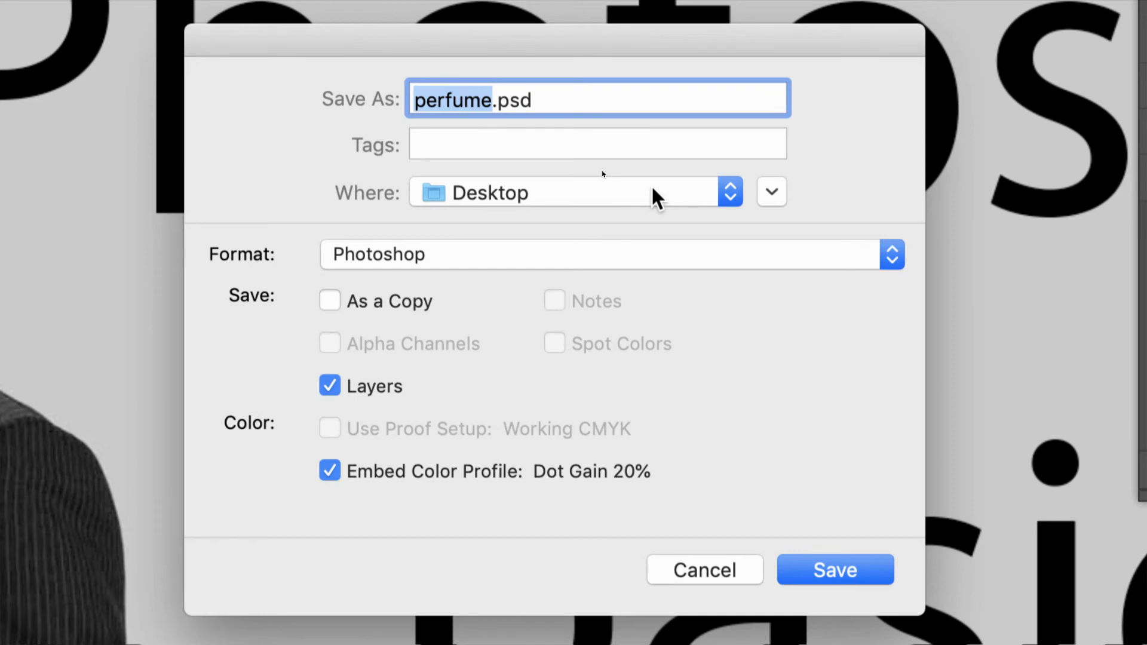
left_click(731, 255)
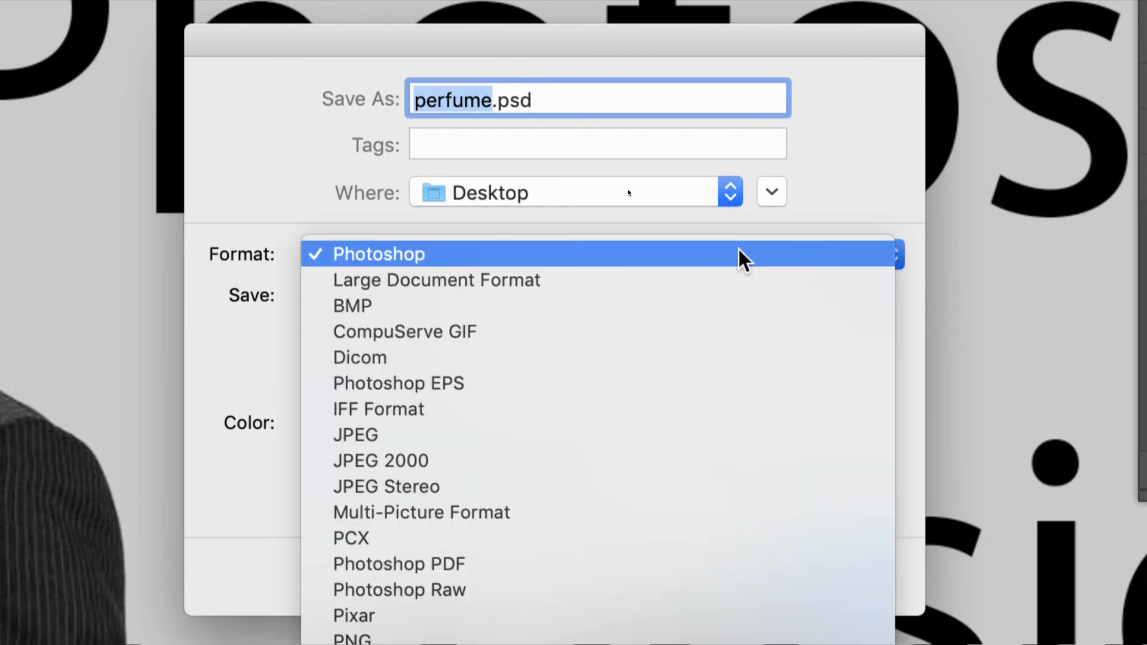
left_click(550, 435)
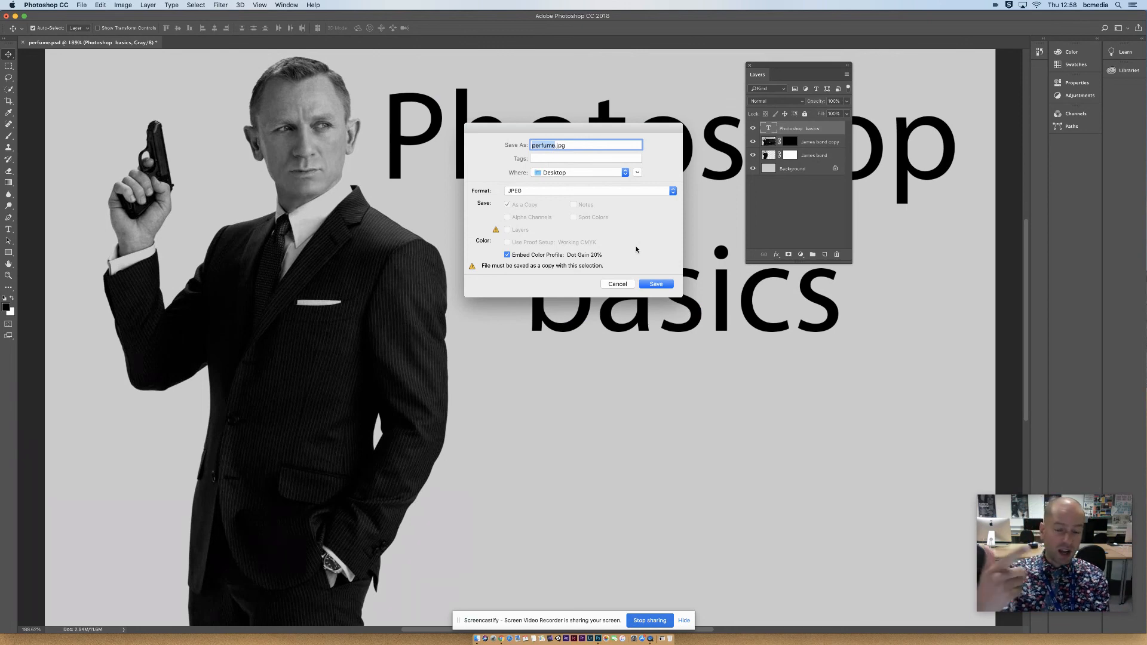
left_click(631, 287)
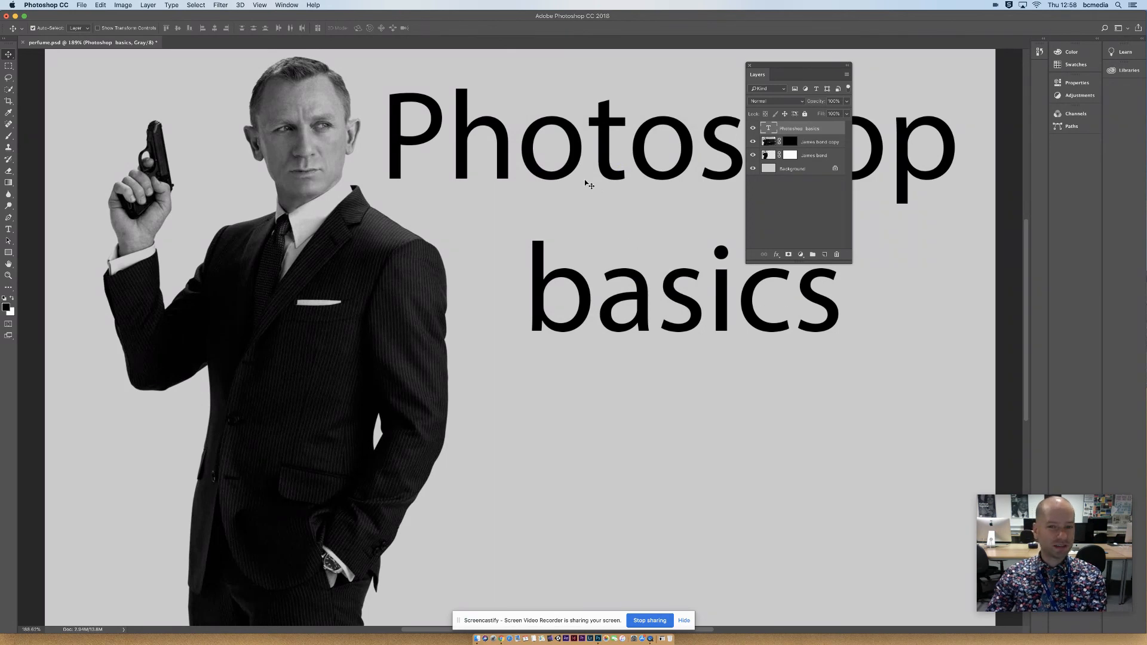